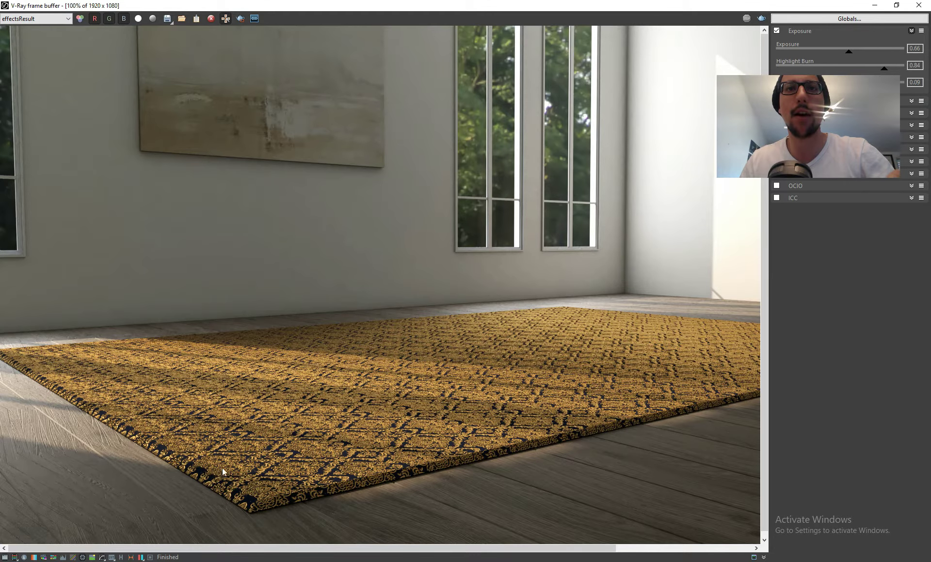
# Step: Examine the rug's gold pattern and edge up close in the finished render and switch back to the SketchUp model
pyautogui.scroll(2, 216, 470)
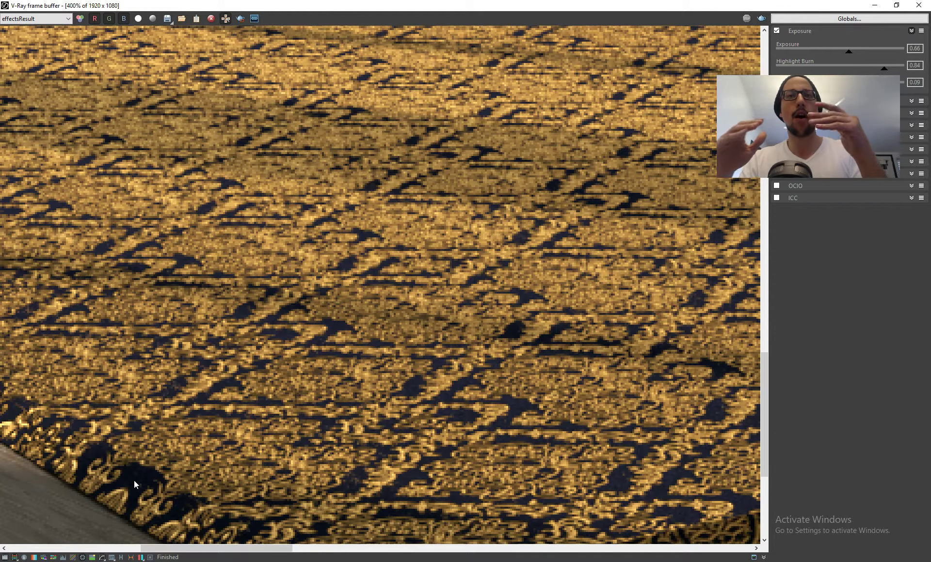
pyautogui.scroll(-2, 273, 336)
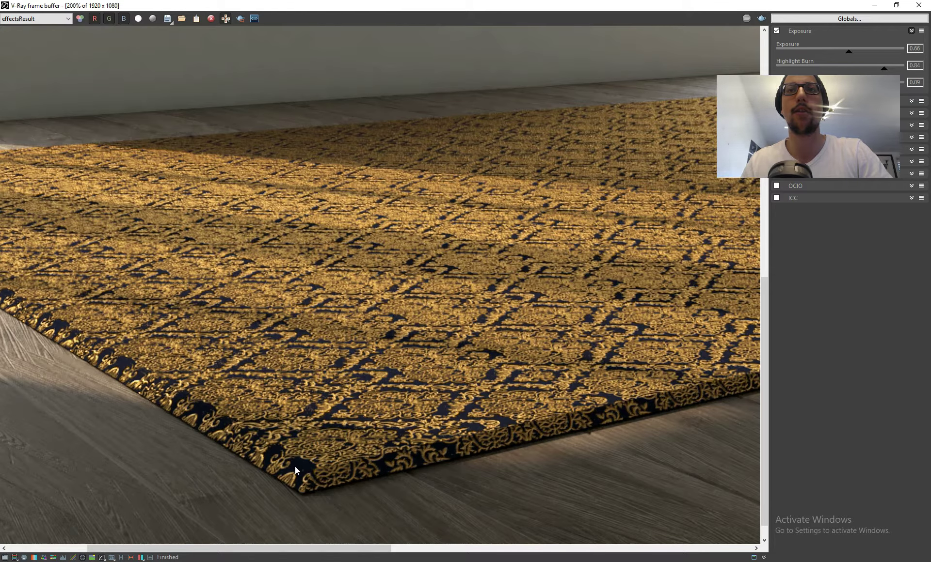
pyautogui.scroll(-1, 331, 439)
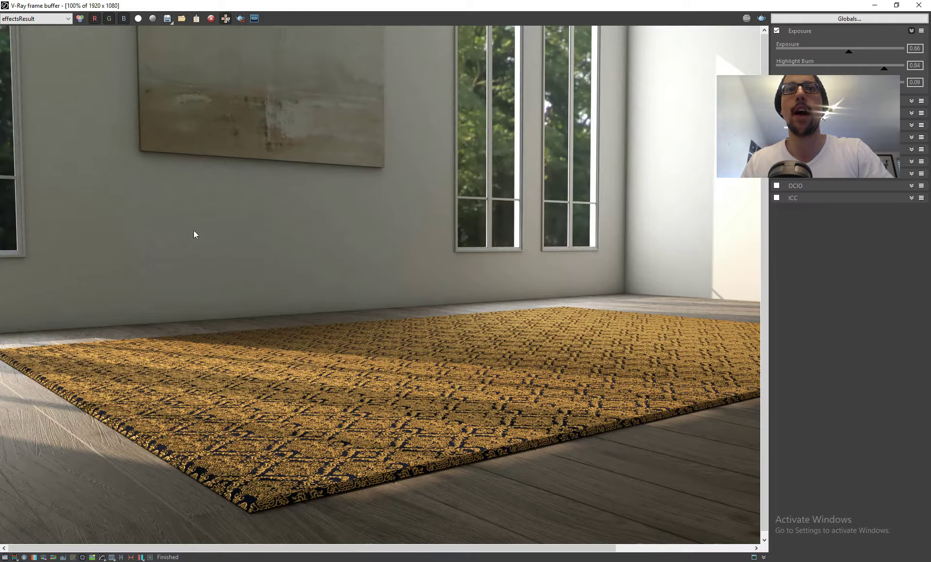
pyautogui.click(874, 5)
pyautogui.click(680, 122)
pyautogui.scroll(-3, 578, 184)
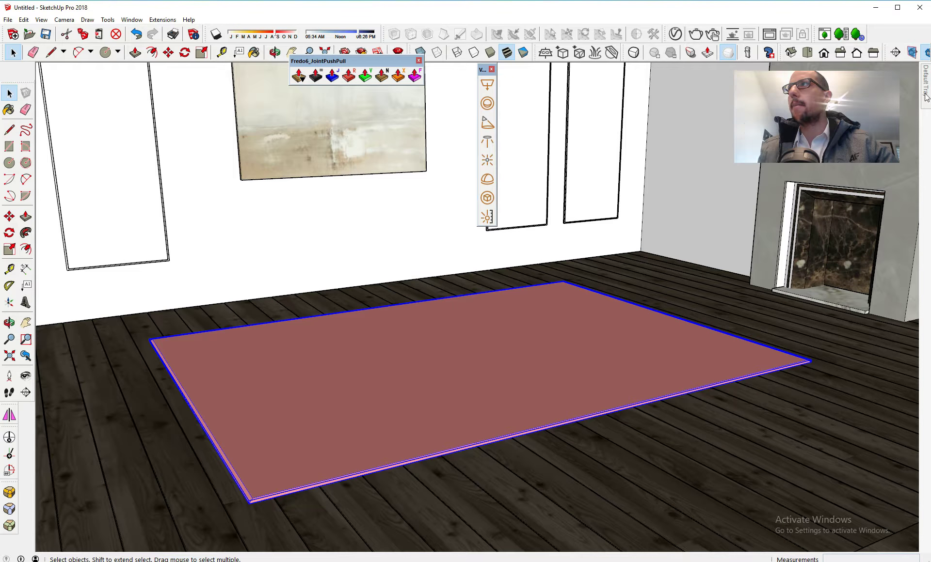
# Step: Start choosing a texture image for the rug's Color A02 material and open the carpet folder inside Dropbox's matirial folder
pyautogui.moveTo(927, 97)
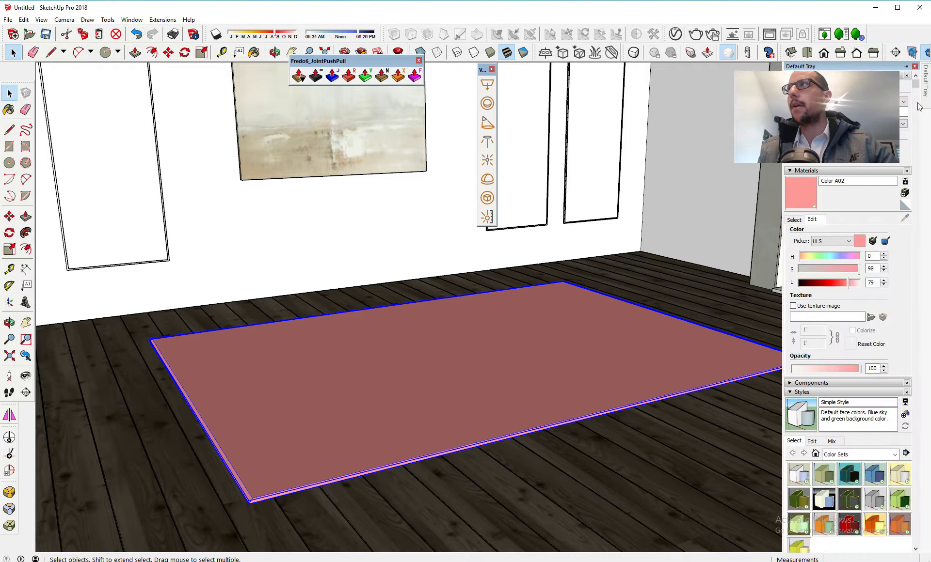
pyautogui.click(871, 317)
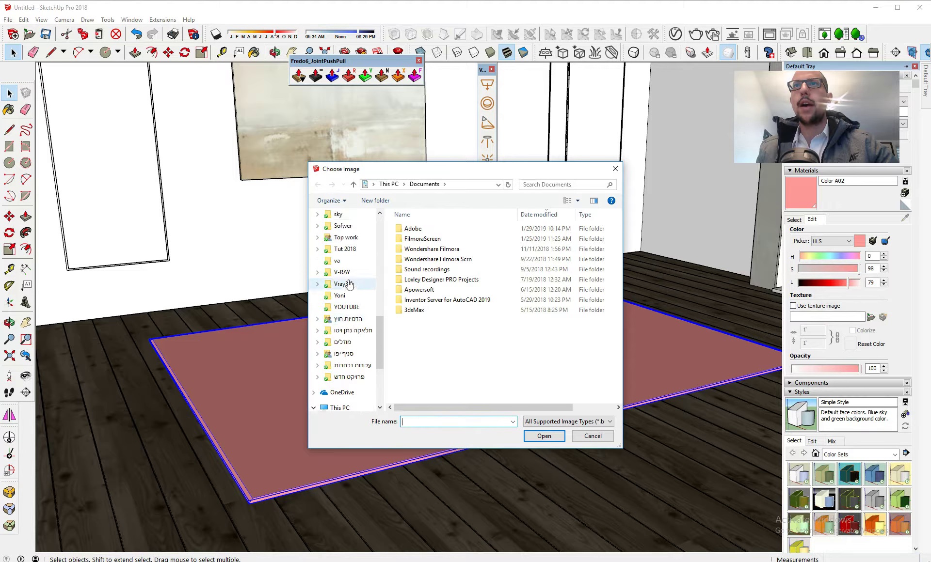
pyautogui.scroll(4, 349, 285)
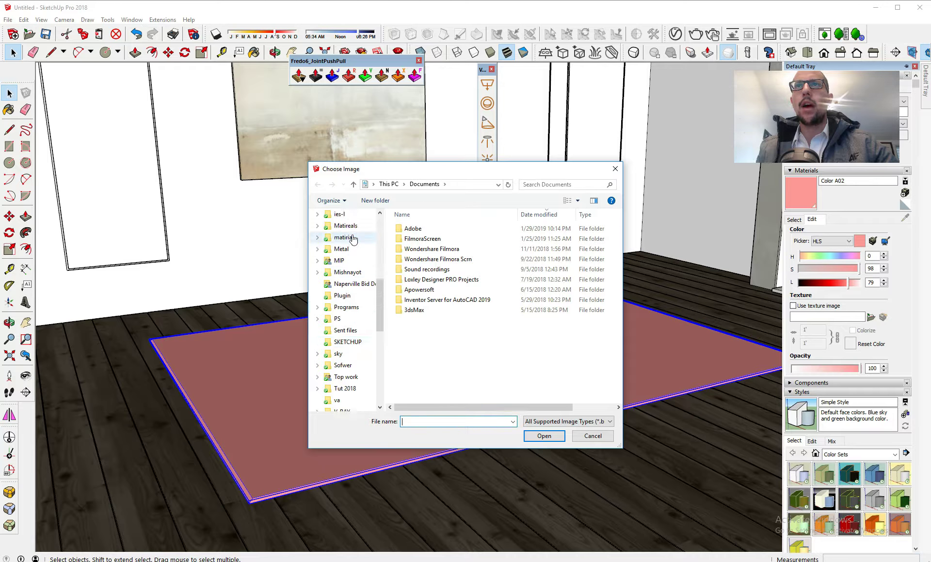
pyautogui.click(353, 238)
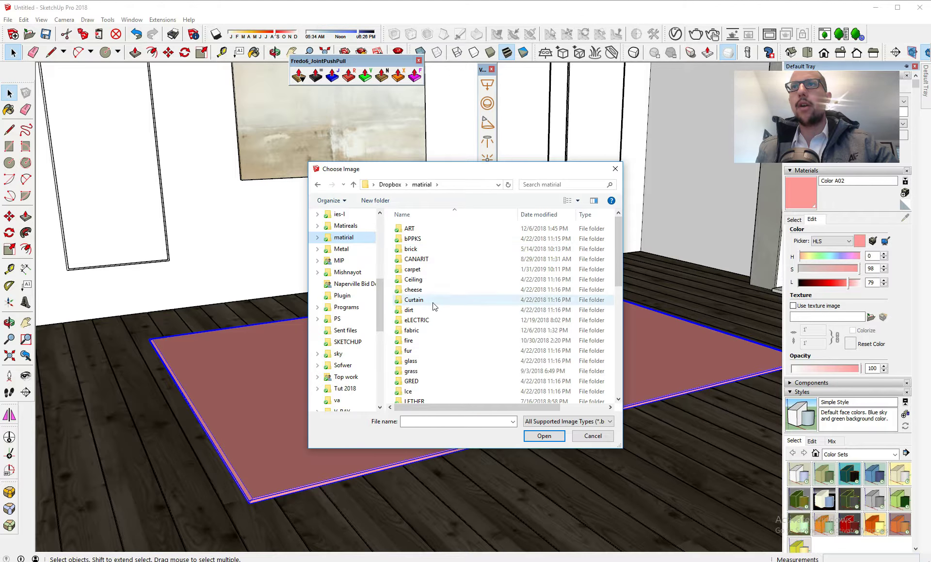
pyautogui.scroll(-4, 431, 310)
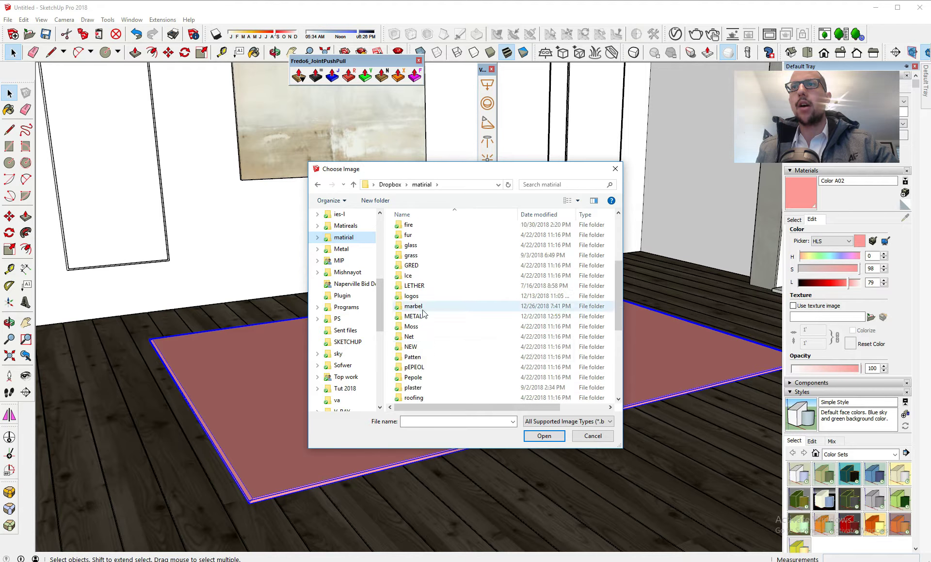
pyautogui.scroll(4, 426, 291)
pyautogui.click(429, 270)
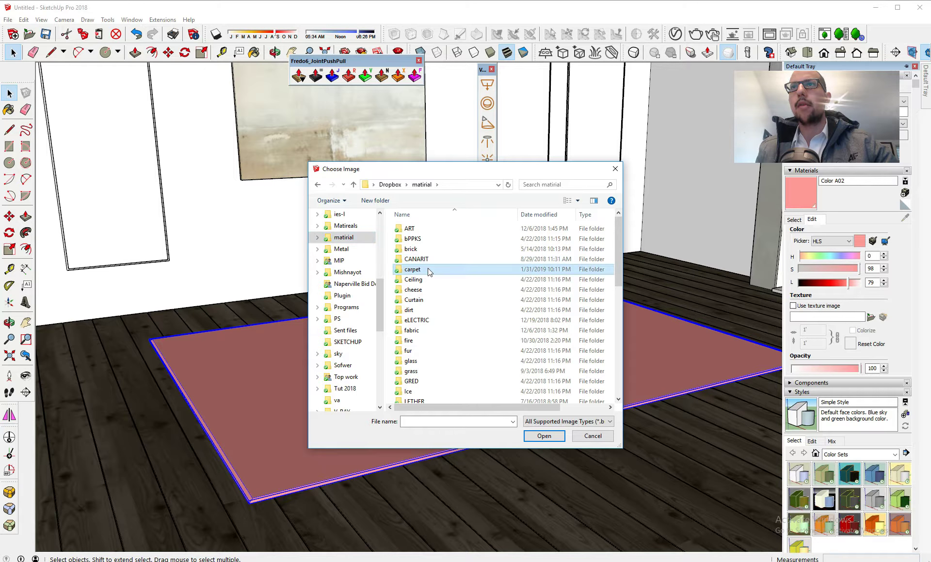
pyautogui.doubleClick(428, 269)
# Step: Load Gold-BLOw-Floral-Rug-2.jpg as the texture image of the rug's Color A02 material
pyautogui.scroll(-10, 468, 309)
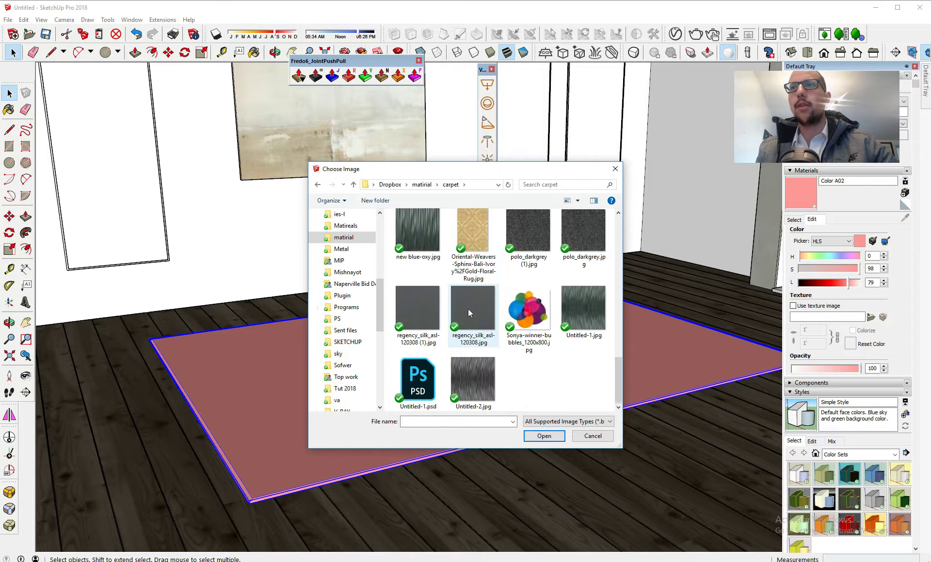
pyautogui.scroll(5, 473, 315)
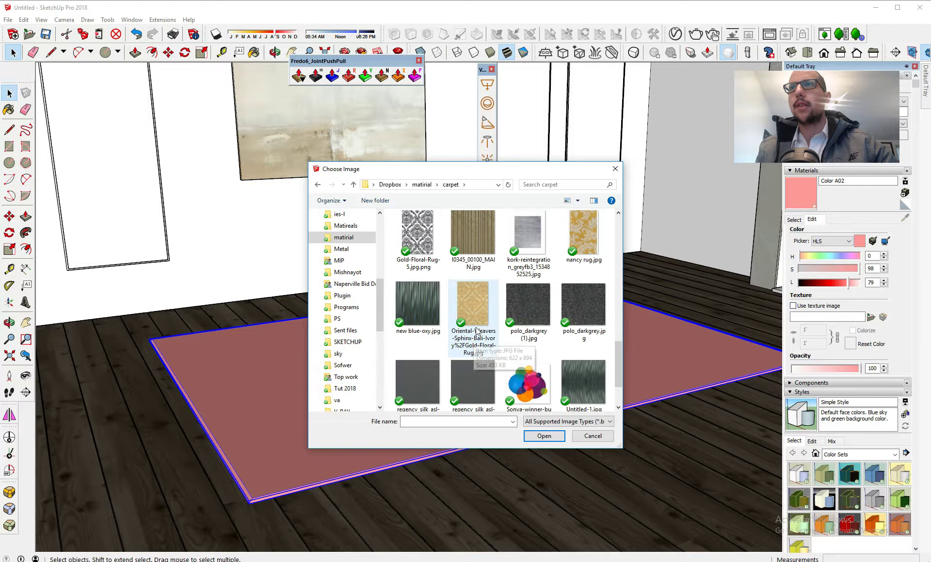
pyautogui.scroll(-2, 478, 316)
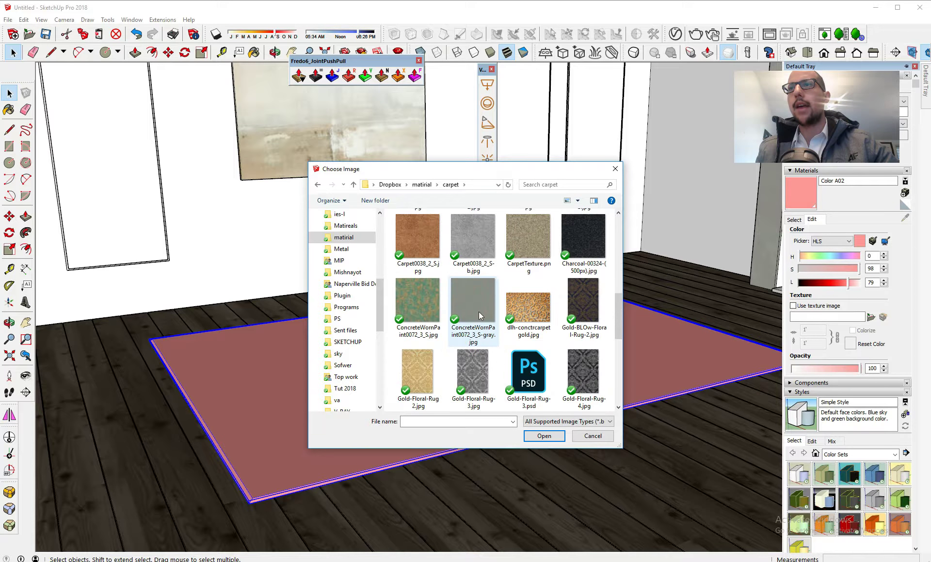
pyautogui.click(581, 304)
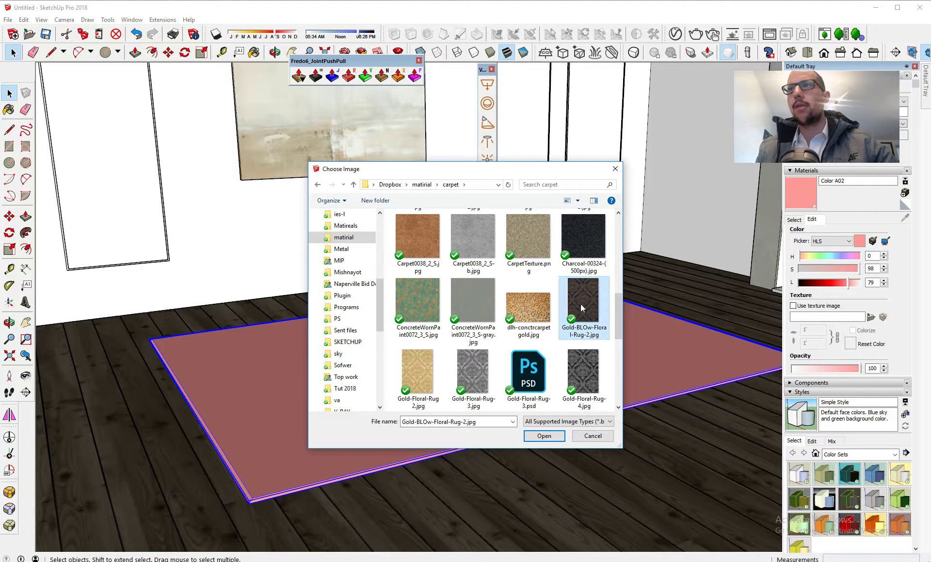
pyautogui.doubleClick(580, 304)
# Step: Add a Reflection layer to the Color A02 material in the V-Ray Asset Editor and clear the map from its opacity slot
pyautogui.scroll(5, 376, 457)
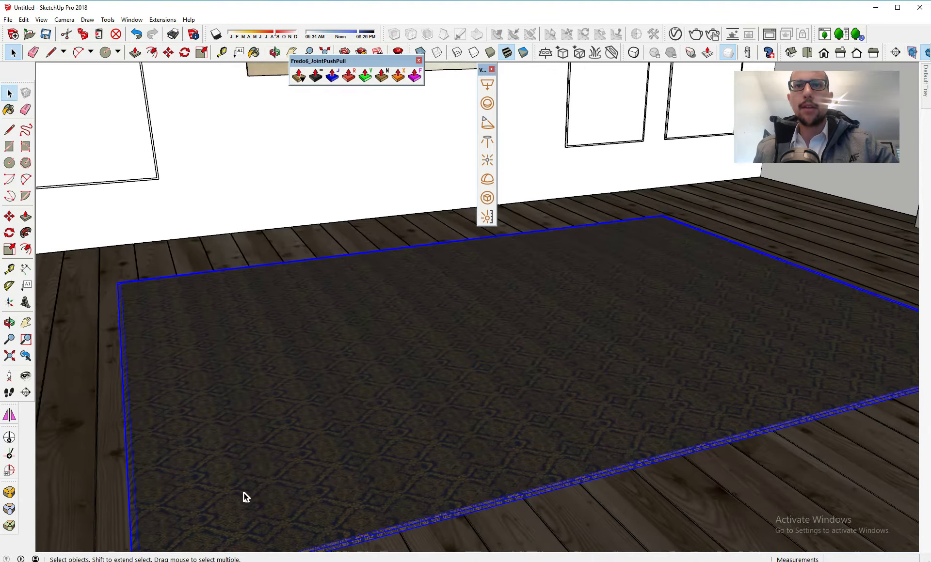
pyautogui.scroll(-2, 347, 411)
pyautogui.scroll(8, 312, 464)
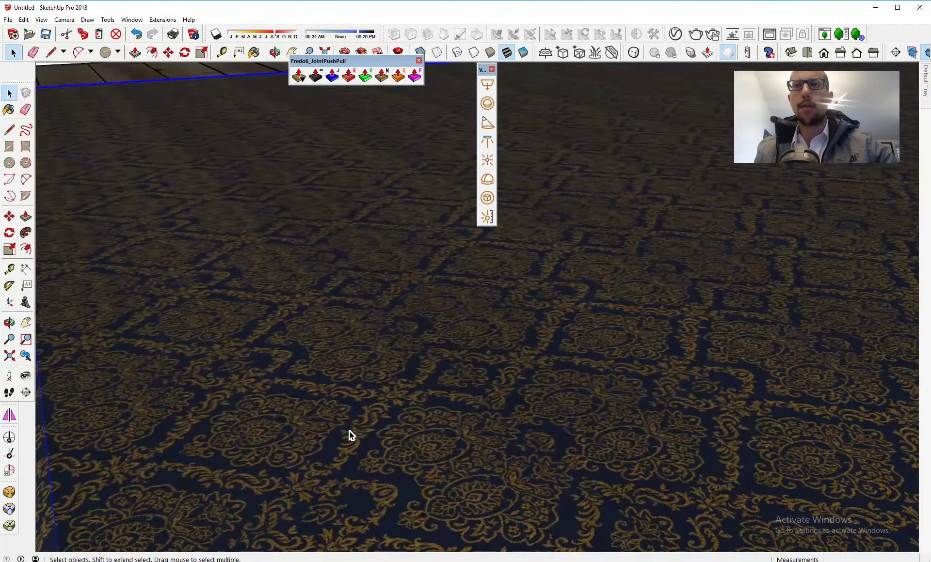
pyautogui.moveTo(349, 431); pyautogui.dragTo(264, 511, button='middle')
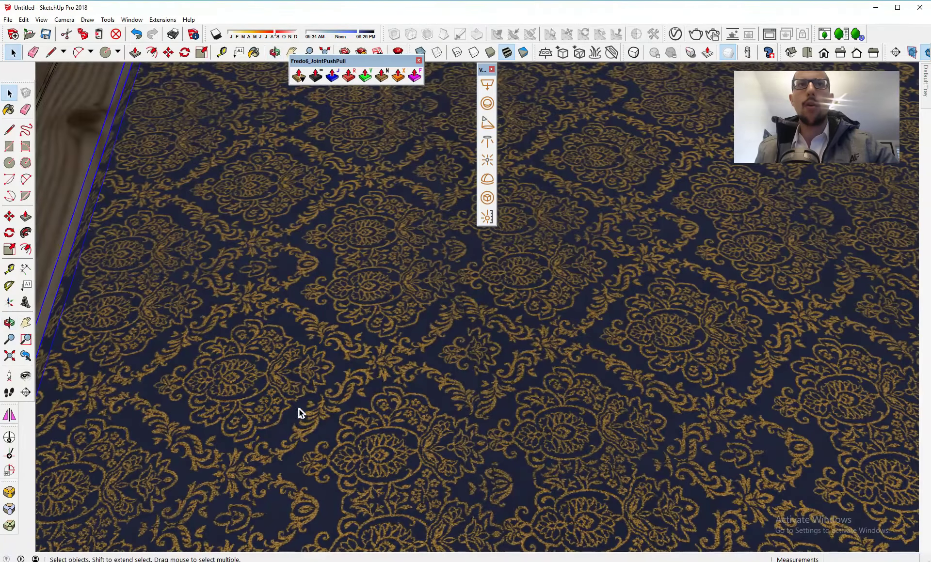
pyautogui.moveTo(299, 409); pyautogui.dragTo(421, 382, button='middle')
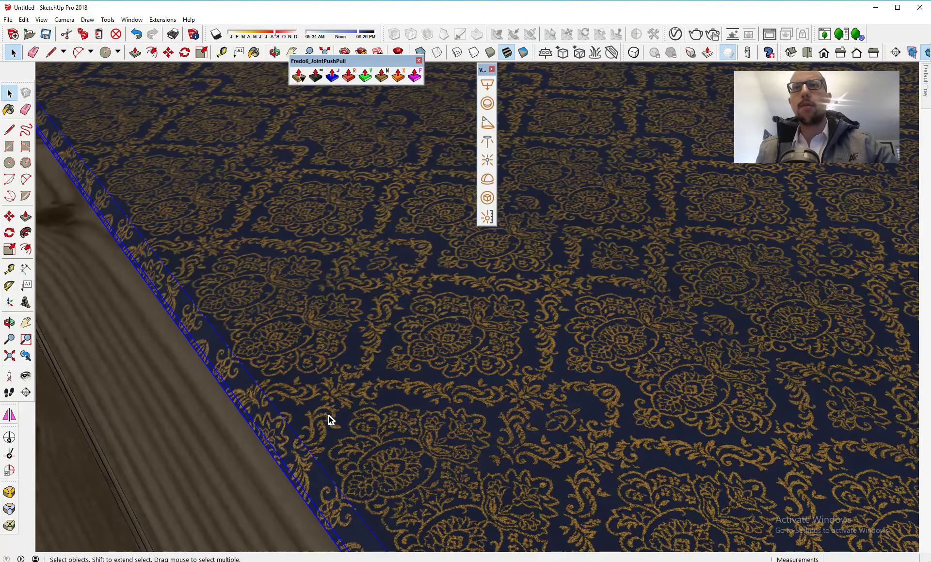
pyautogui.click(675, 34)
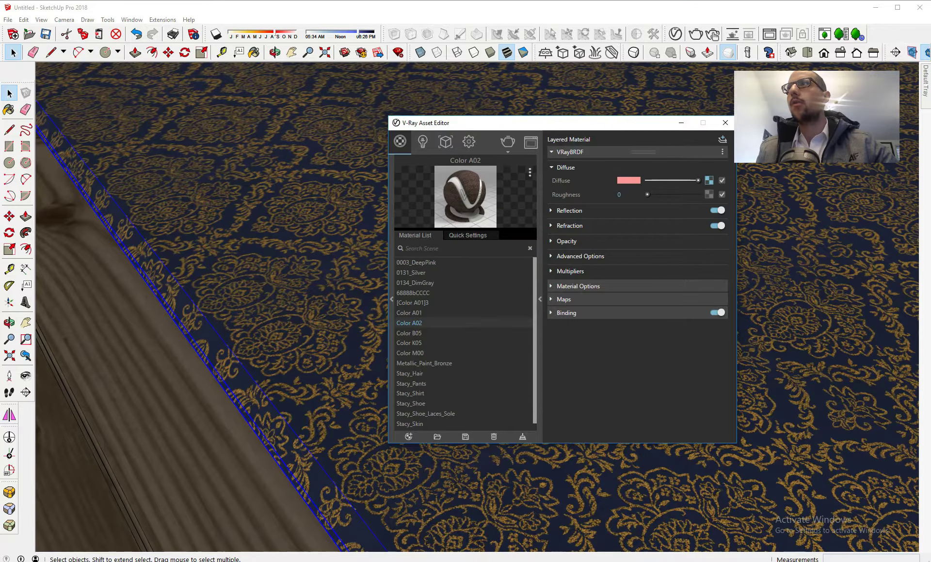
pyautogui.click(722, 152)
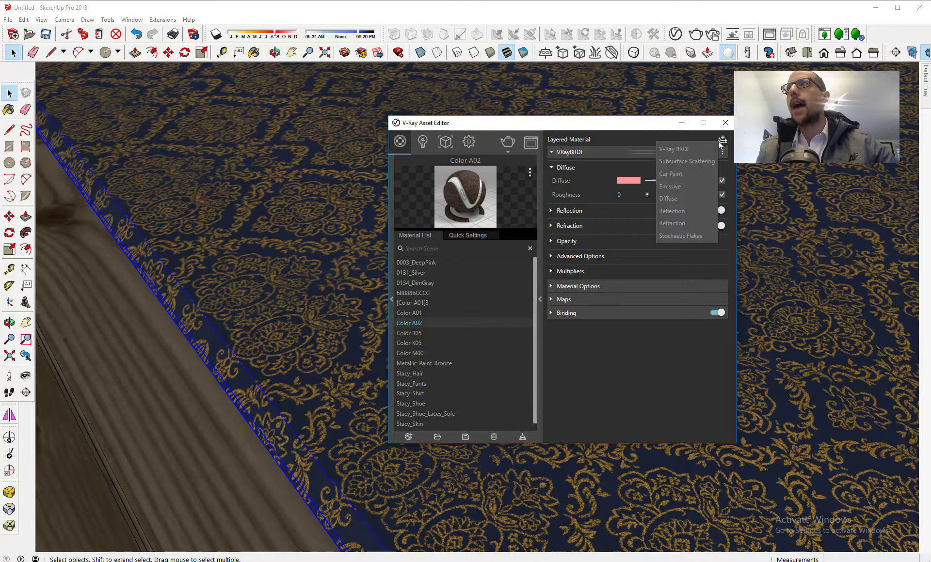
pyautogui.click(684, 212)
pyautogui.click(685, 155)
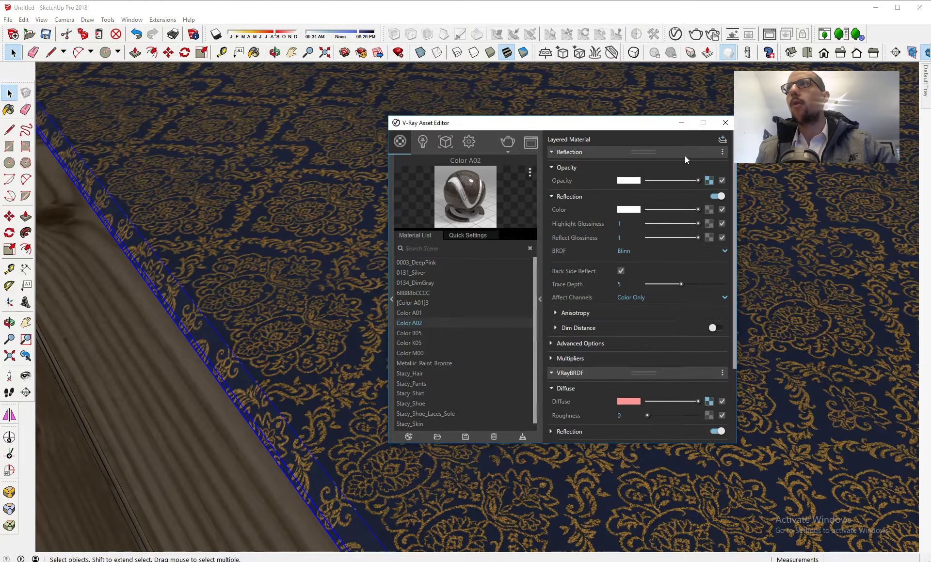
pyautogui.rightClick(709, 180)
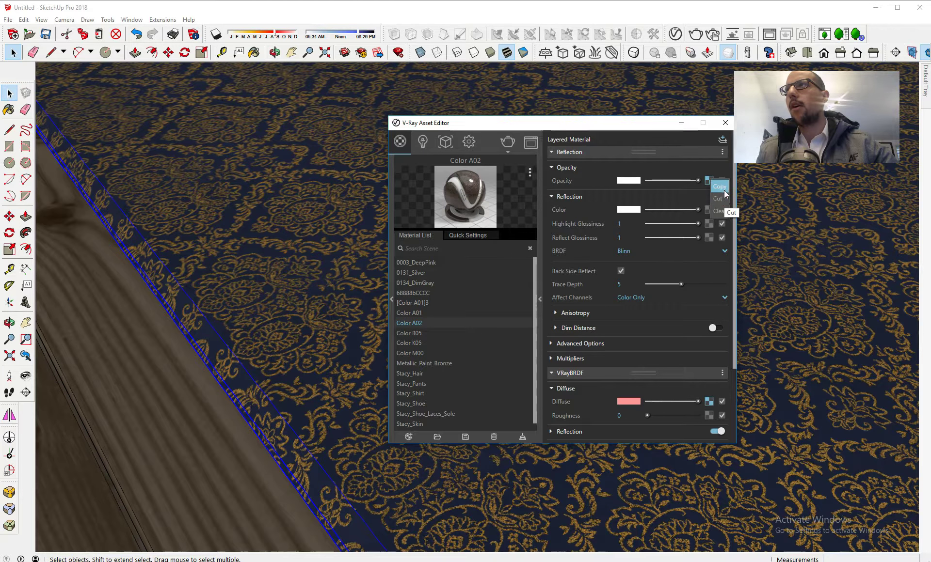
pyautogui.click(721, 188)
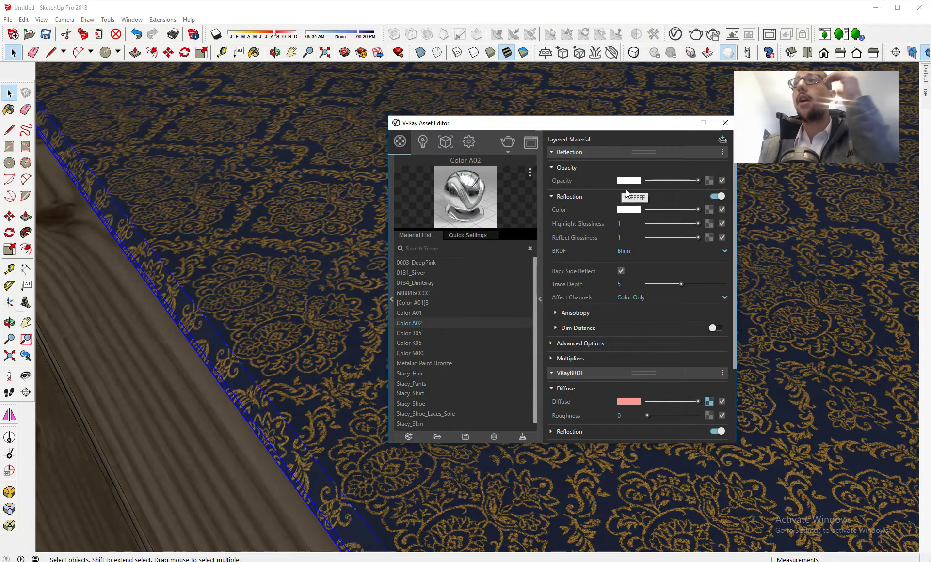
# Step: Give the Reflection layer a bronze-orange color, with Highlight Glossiness set to 0.63 and Reflect Glossiness to 0.65
pyautogui.click(628, 209)
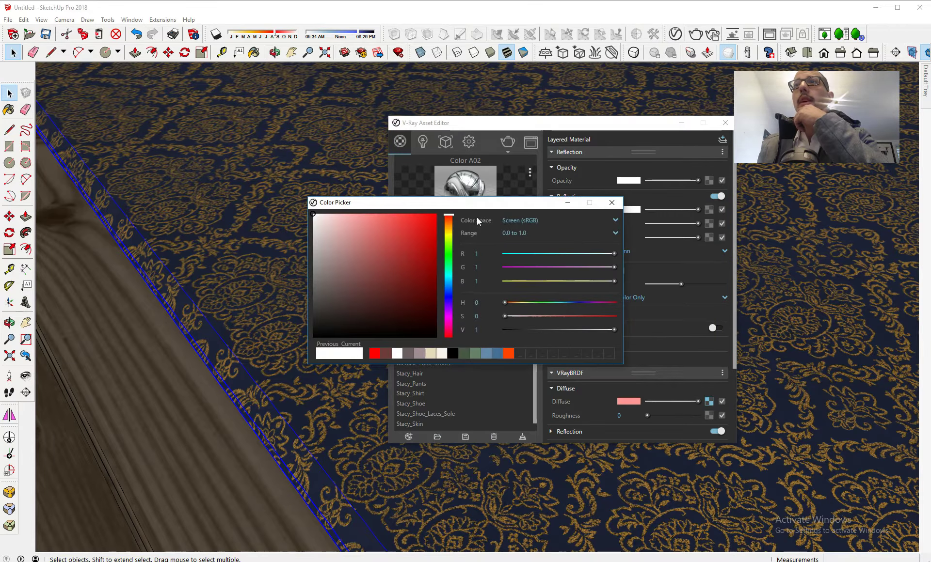
pyautogui.click(450, 223)
pyautogui.click(409, 237)
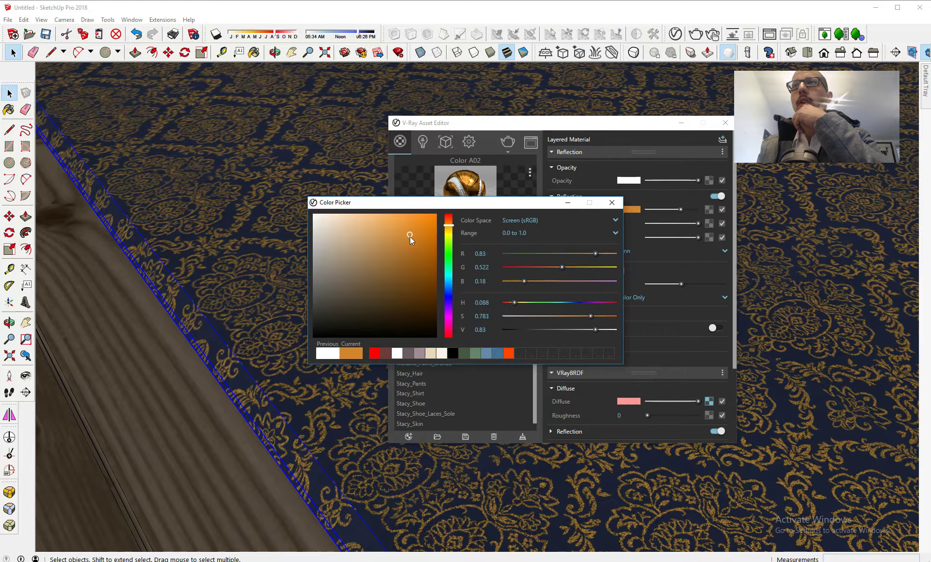
pyautogui.moveTo(406, 237)
pyautogui.mouseDown()
pyautogui.moveTo(400, 254)
pyautogui.moveTo(389, 250)
pyautogui.mouseUp()
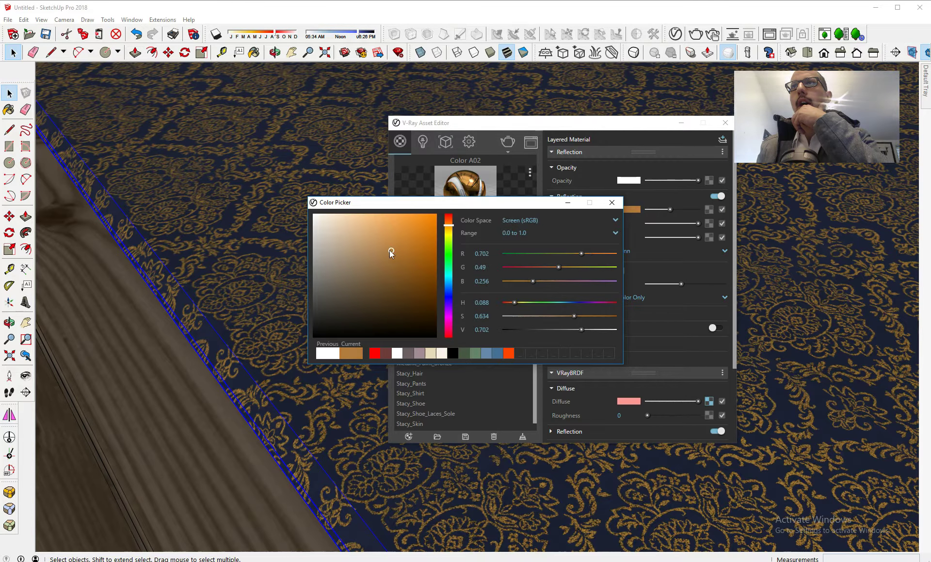
pyautogui.click(612, 202)
pyautogui.click(680, 223)
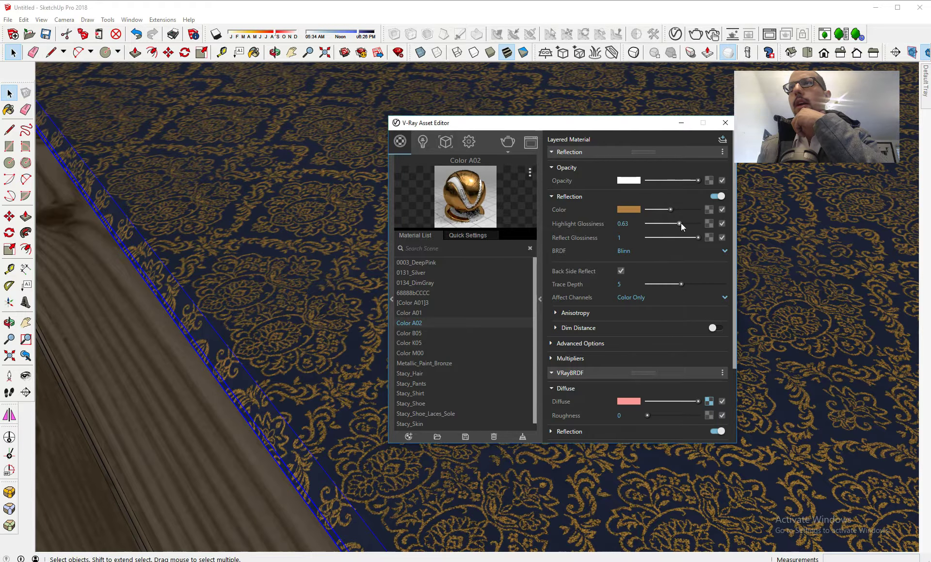
pyautogui.click(680, 238)
# Step: Change the Reflection layer's color to a lighter, slightly yellower gold
pyautogui.click(624, 212)
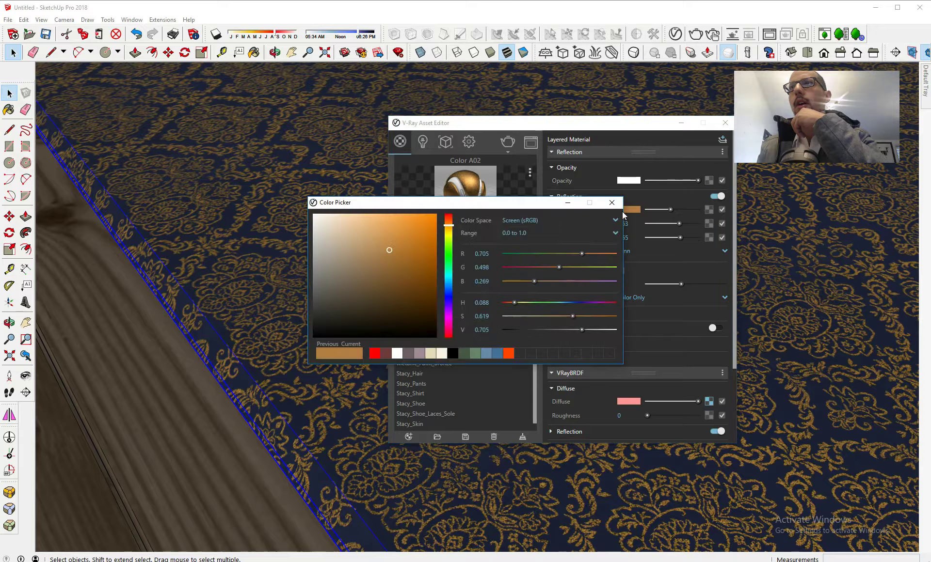
pyautogui.moveTo(387, 256); pyautogui.dragTo(380, 231)
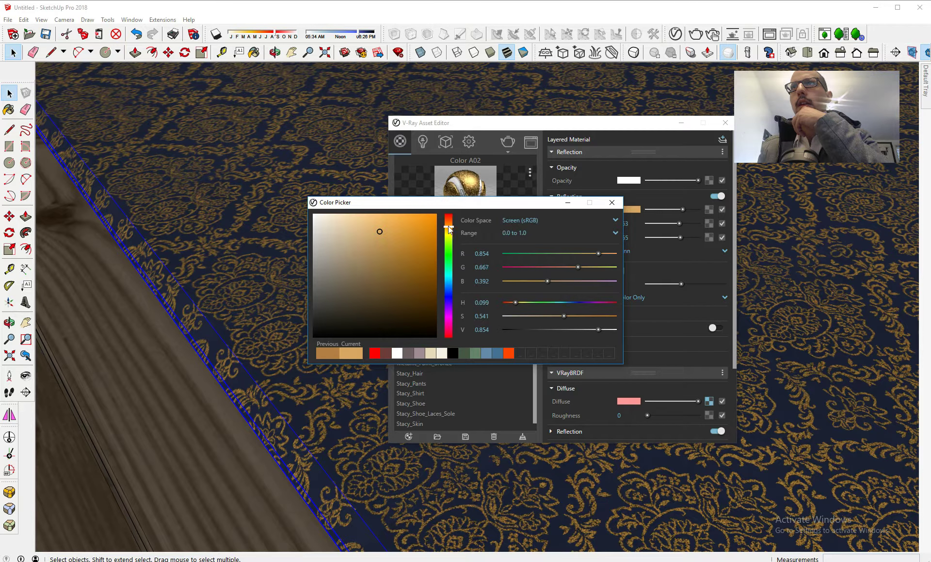
pyautogui.moveTo(382, 231); pyautogui.dragTo(381, 234)
pyautogui.click(611, 203)
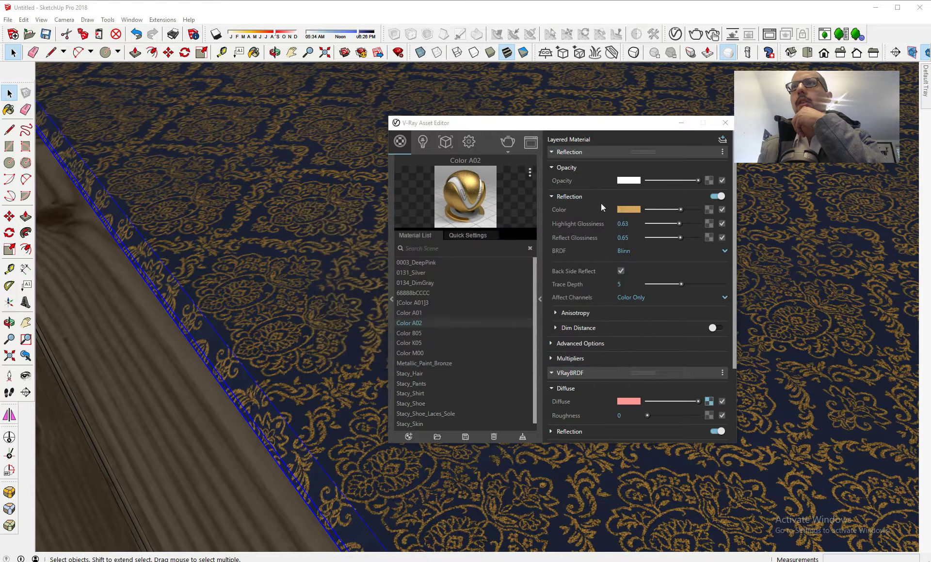
# Step: Assign the bitmap Gold-Floral-Rug-5.jpg.png from the carpet folder as the Reflection layer's opacity map
pyautogui.moveTo(316, 235); pyautogui.dragTo(293, 202, button='middle')
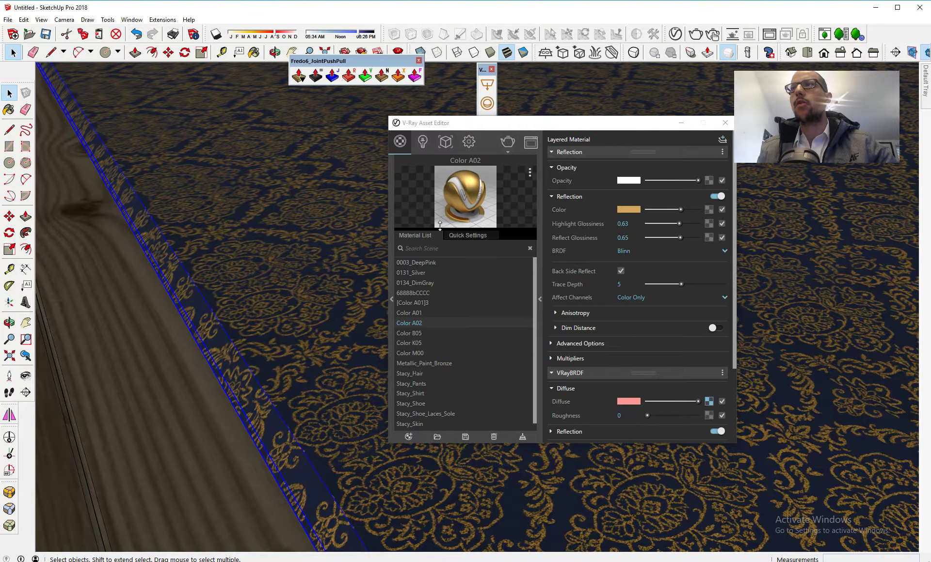
pyautogui.click(710, 179)
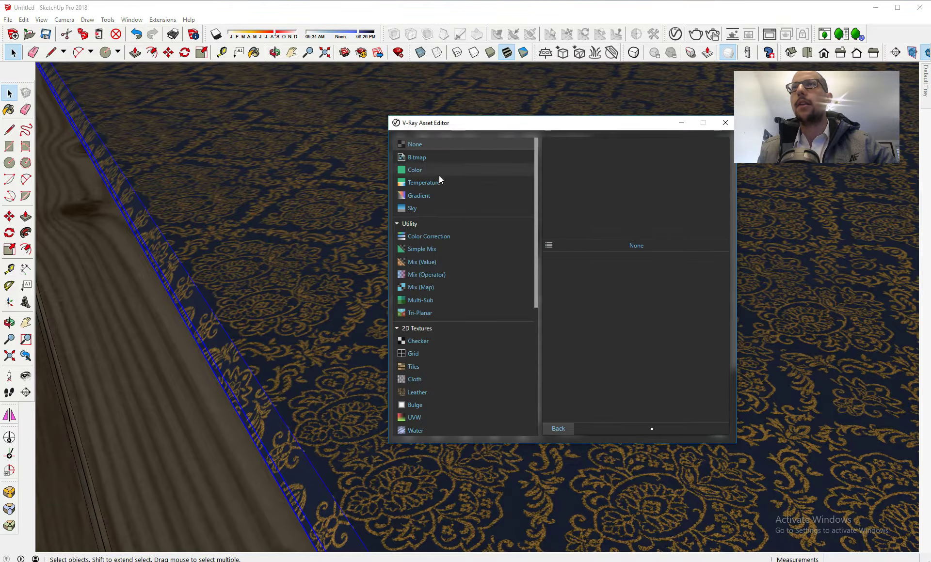
pyautogui.click(423, 153)
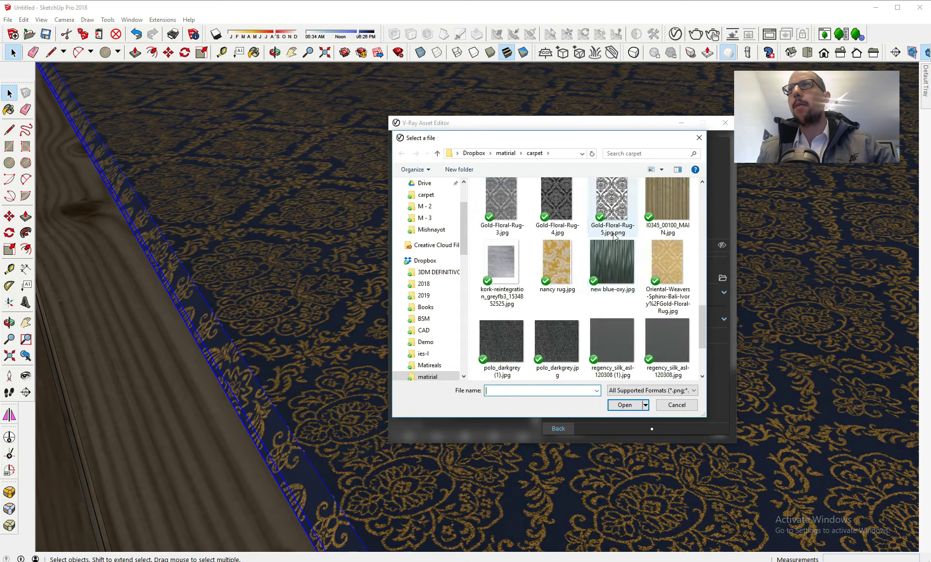
pyautogui.doubleClick(606, 206)
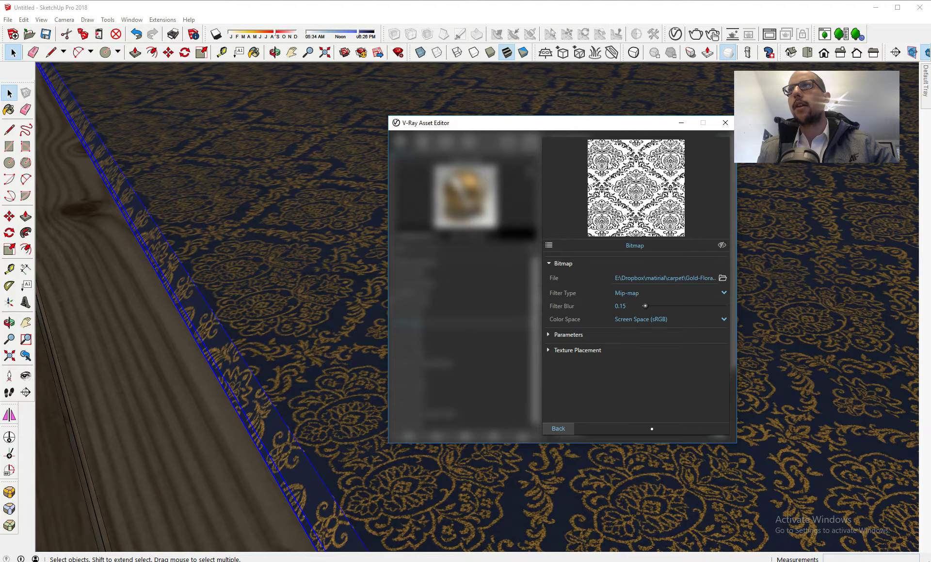
pyautogui.click(562, 426)
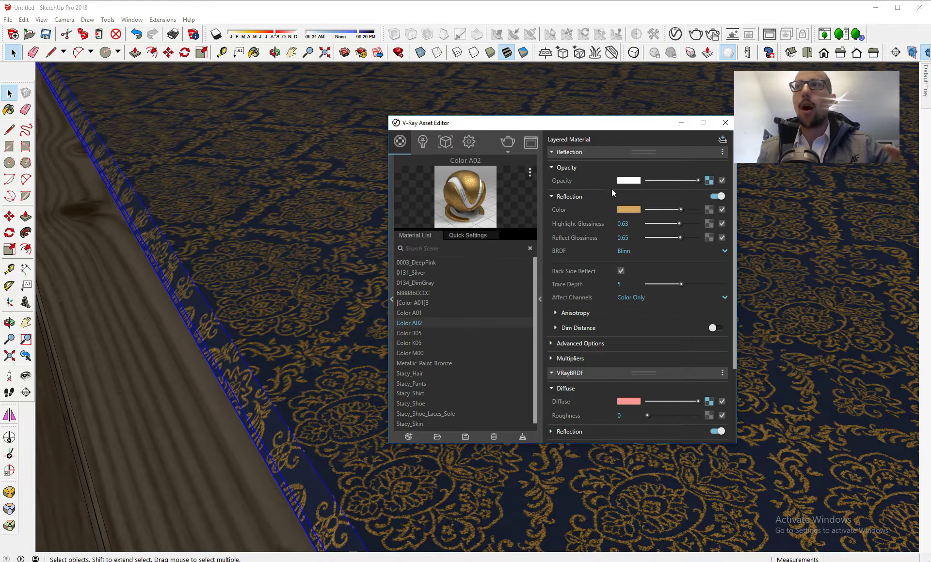
# Step: Invert the texture of the Reflection layer's opacity bitmap in its color manipulation settings and return to the Color A02 material
pyautogui.click(708, 180)
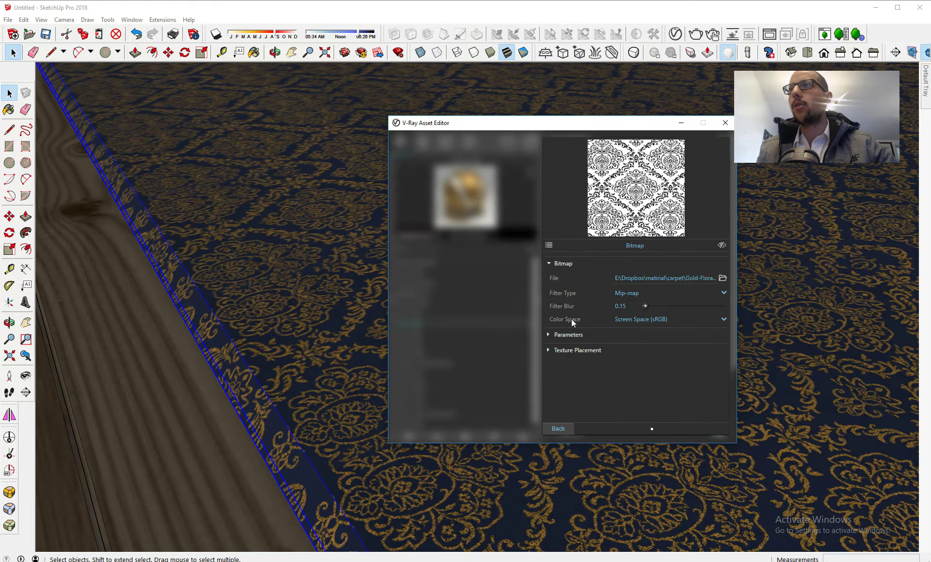
pyautogui.click(568, 335)
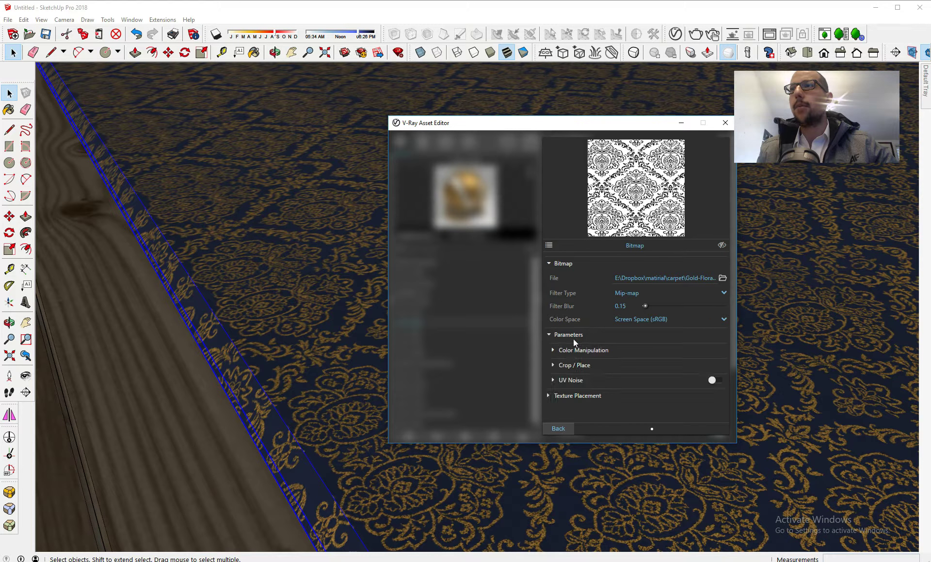
pyautogui.click(577, 351)
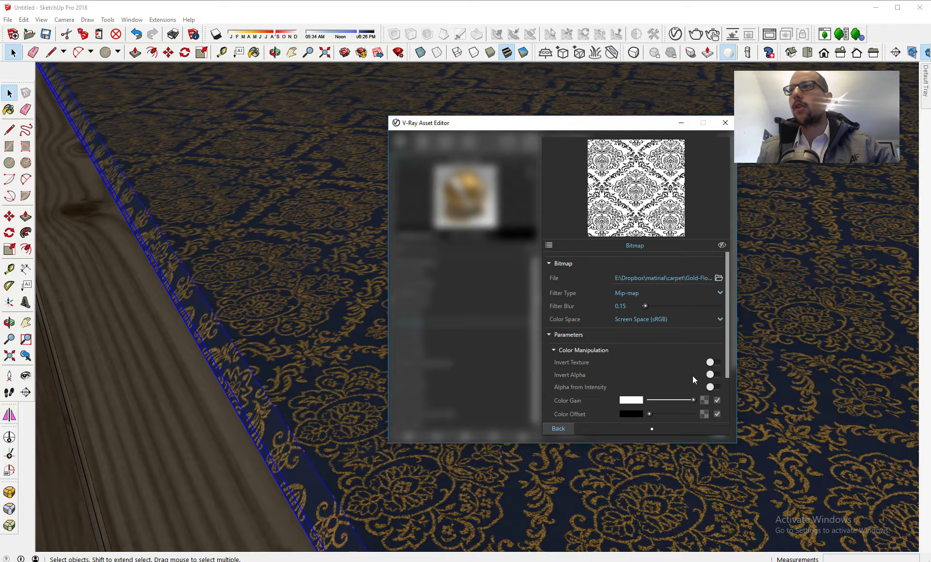
pyautogui.click(713, 362)
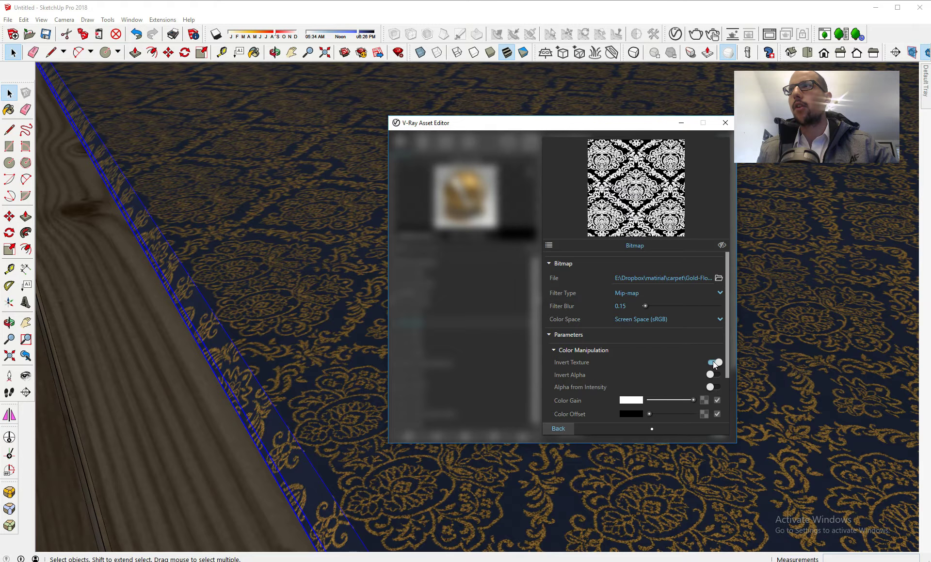
pyautogui.click(555, 430)
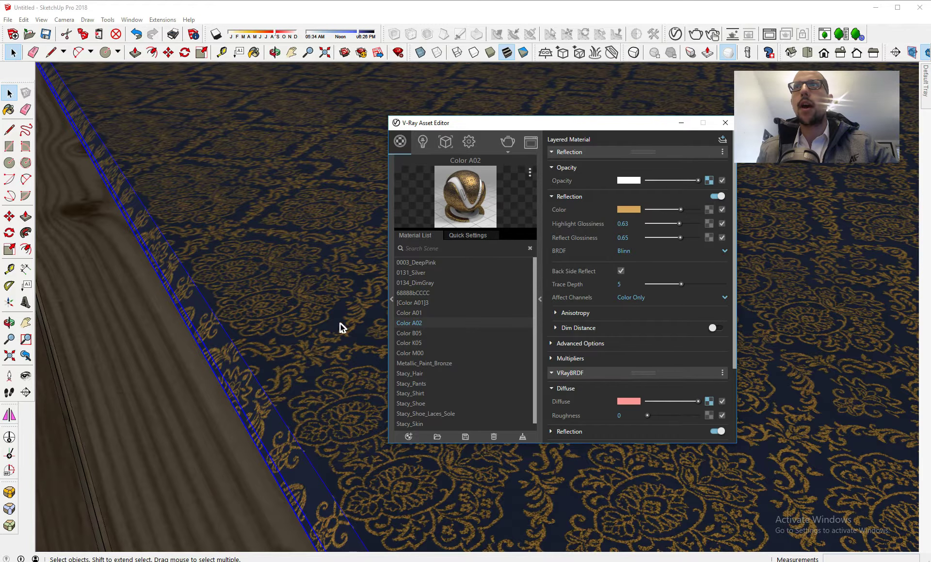
# Step: Render a lower-angle view of the rug and examine the gold pattern's reflections up close in the frame buffer
pyautogui.moveTo(340, 327)
pyautogui.mouseDown(button='middle')
pyautogui.moveTo(322, 285)
pyautogui.moveTo(330, 272)
pyautogui.mouseUp(button='middle')
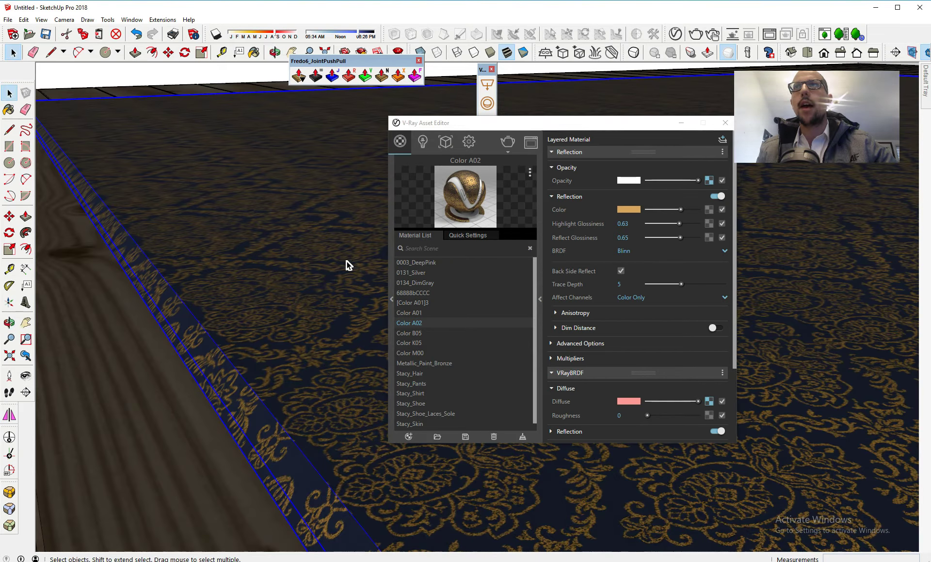
pyautogui.click(507, 146)
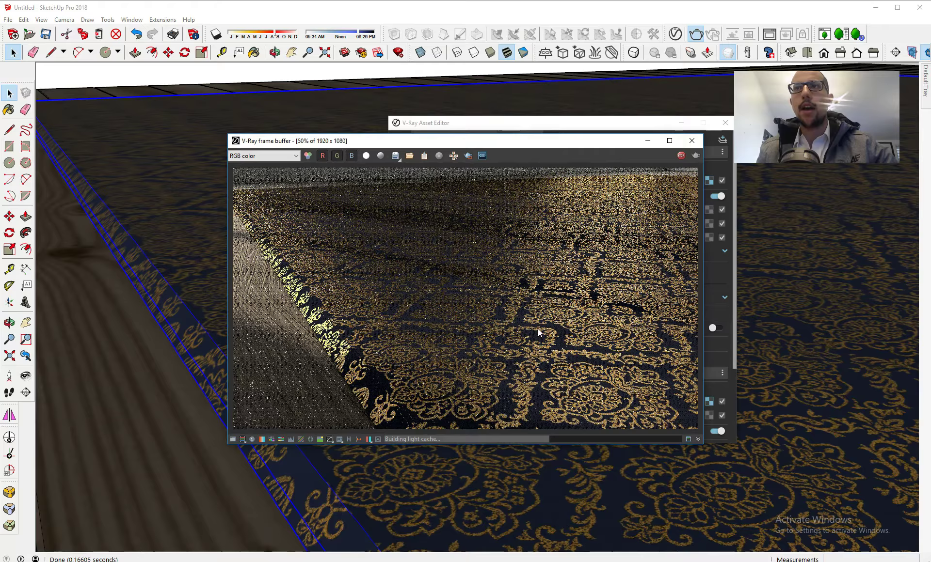
pyautogui.scroll(3, 473, 333)
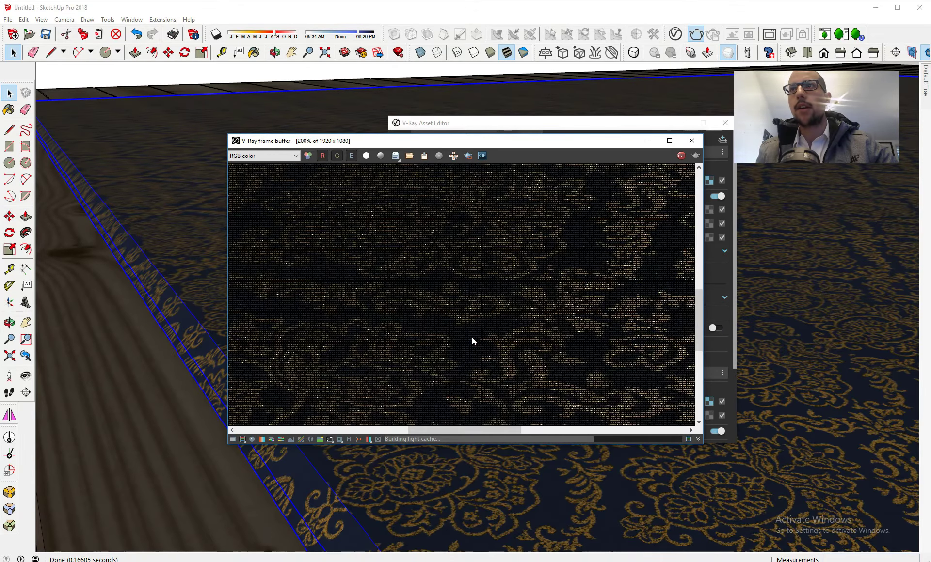
pyautogui.scroll(-1, 420, 363)
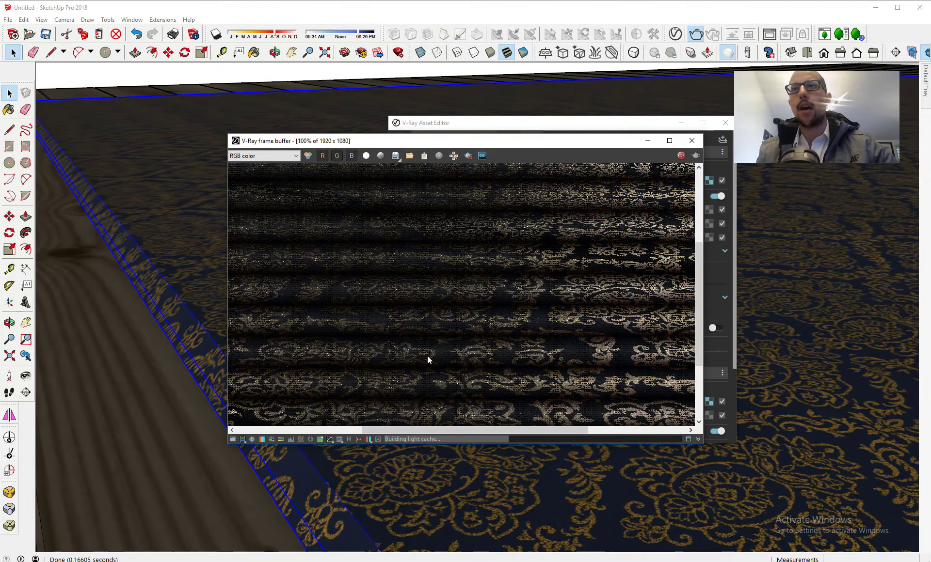
pyautogui.scroll(-1, 427, 356)
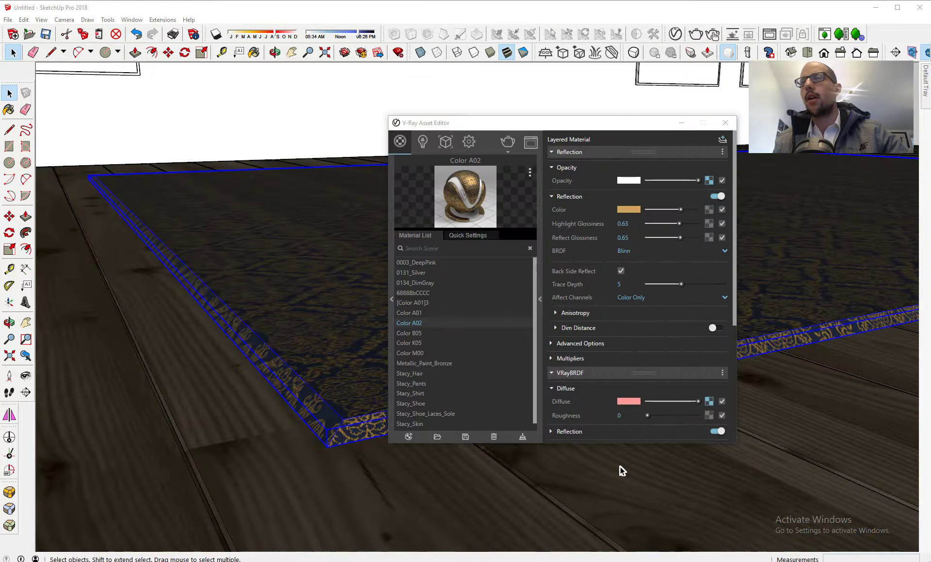
# Step: Assign the bitmap Gold-Floral-Rug-3.jpg from the carpet folder as the bump map of the Color A02 material
pyautogui.scroll(-5, 579, 247)
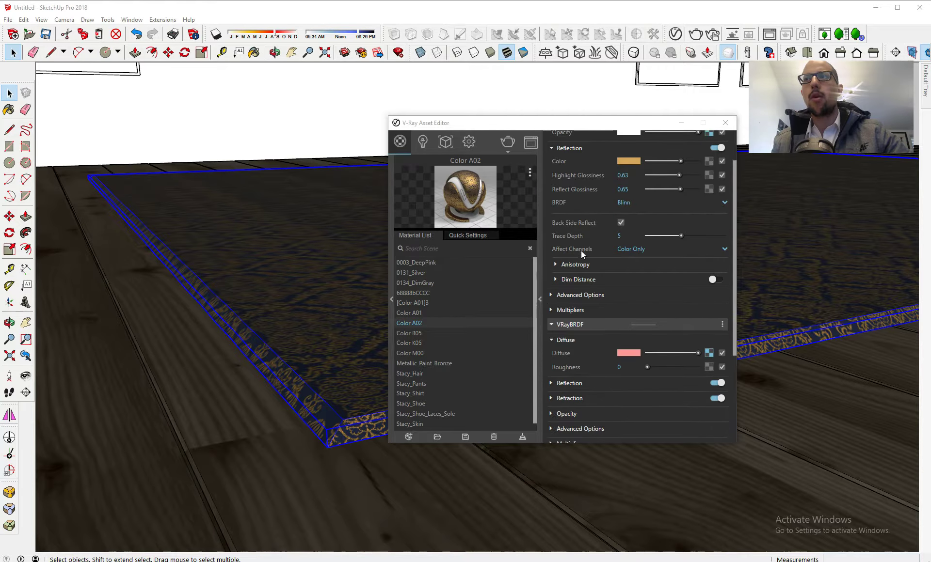
pyautogui.click(721, 360)
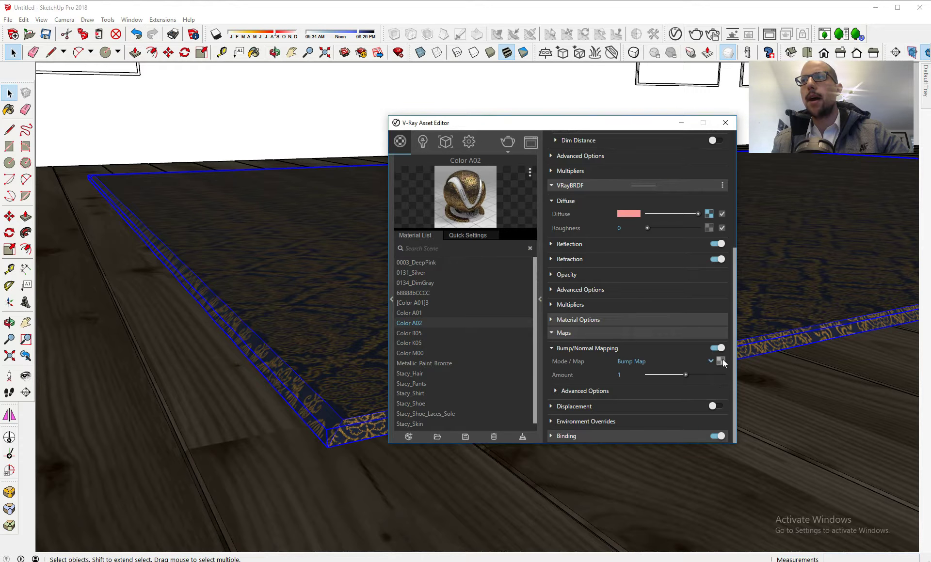
pyautogui.click(437, 160)
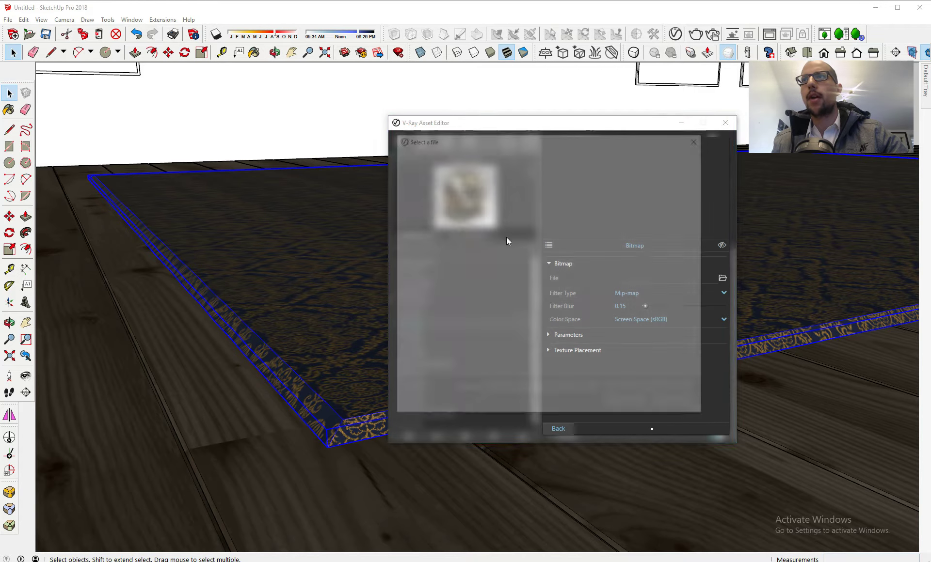
pyautogui.scroll(-5, 531, 299)
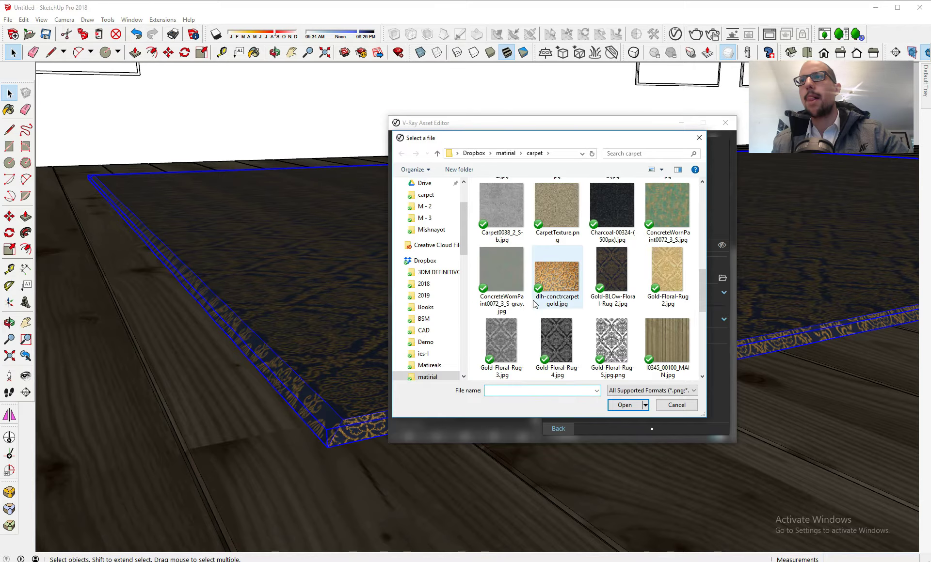
pyautogui.doubleClick(502, 337)
pyautogui.click(563, 422)
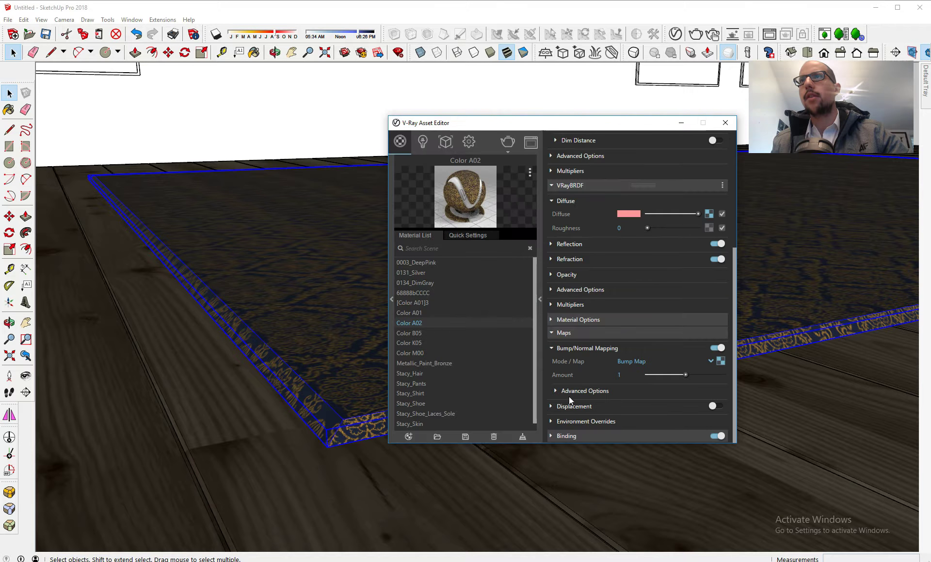
# Step: Reduce the Color A02 material's bump amount to 0.79 and start a new render of the rug corner
pyautogui.click(676, 376)
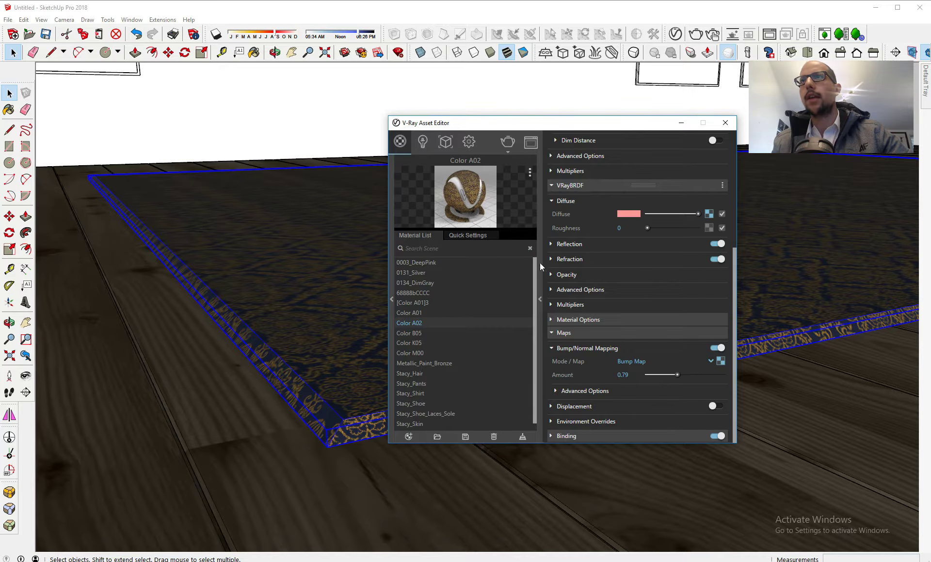
pyautogui.click(515, 143)
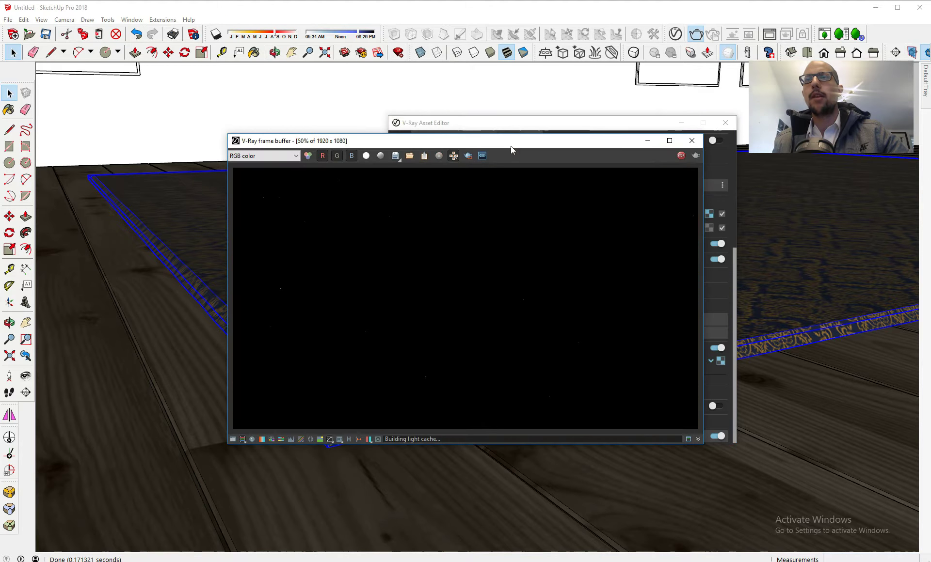